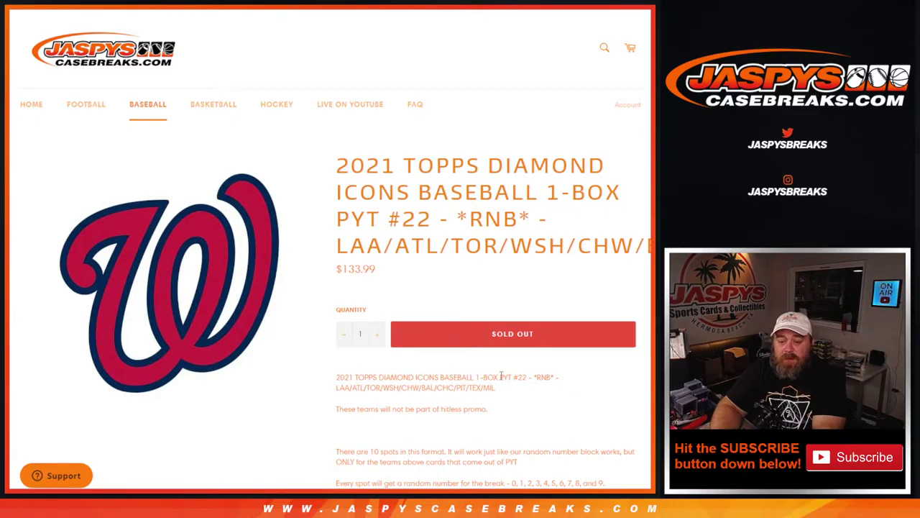
Replace the RANDOM.ORG list with the numbers 0–9, then roll two dice, getting 1 and 6
scroll(491, 404, down, 1)
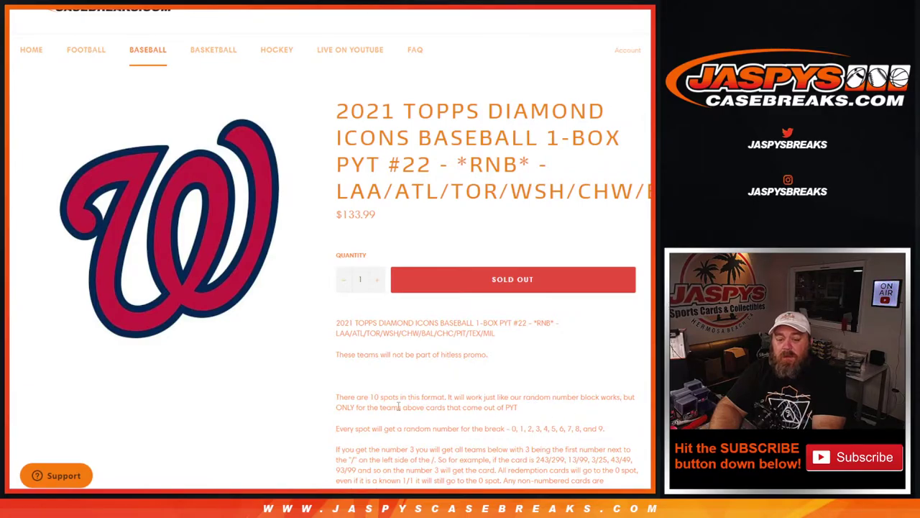
scroll(456, 306, down, 1)
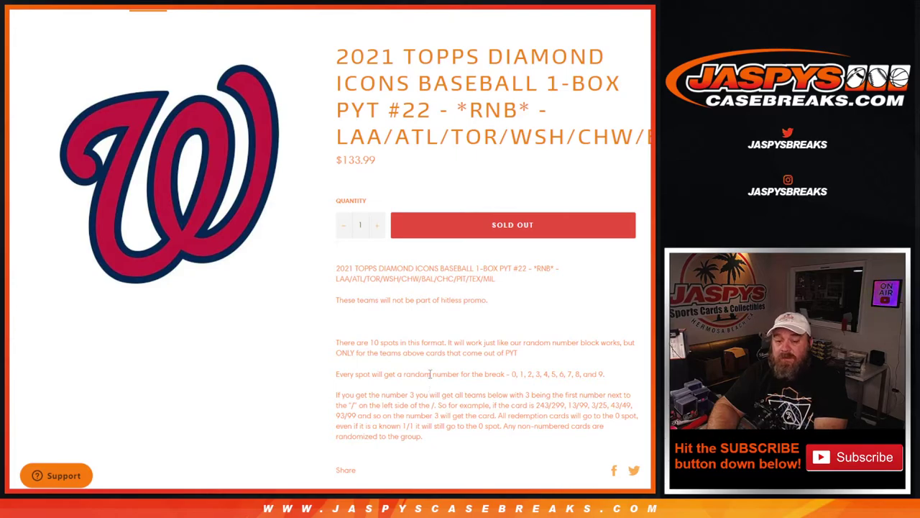
scroll(424, 386, up, 3)
key(ctrl+Tab)
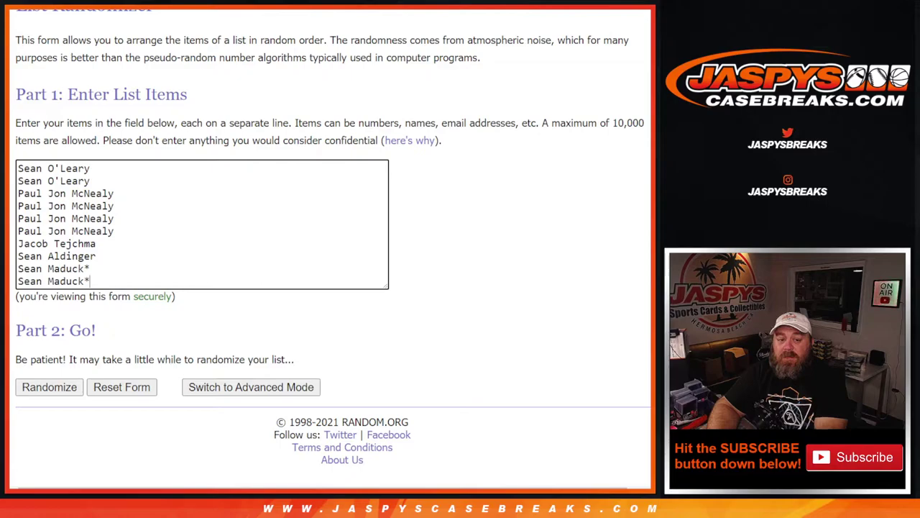
key(ctrl+a)
key(ctrl+v)
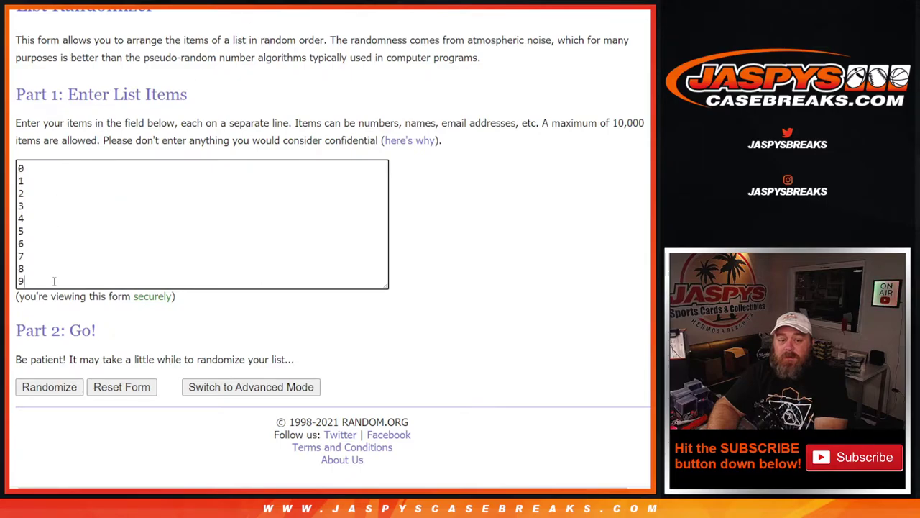
key(ctrl+Tab)
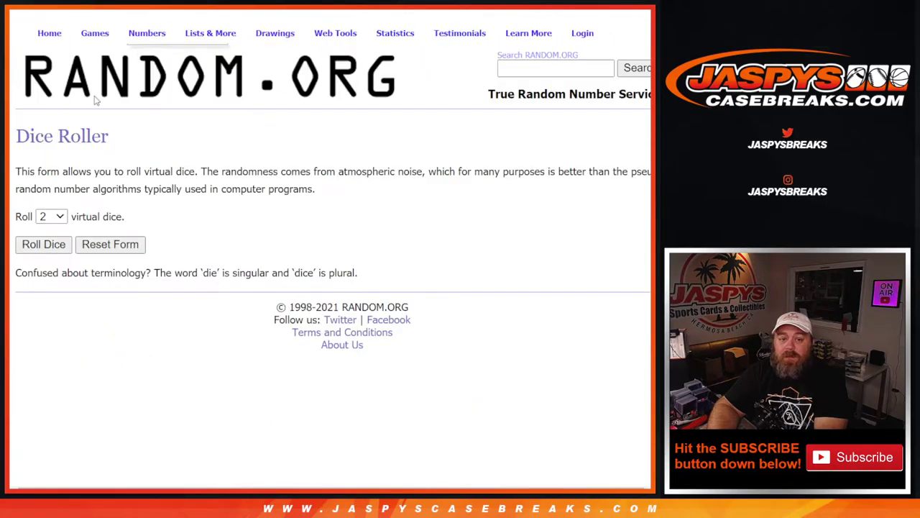
click(38, 246)
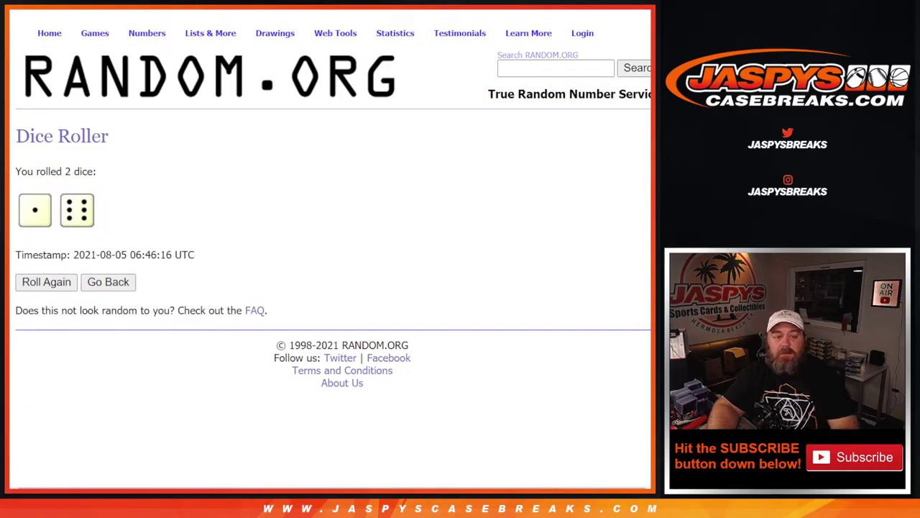
Open the Diamond Icons break #22 spreadsheet and copy the RNB team list from cell A13
key(ctrl+Tab)
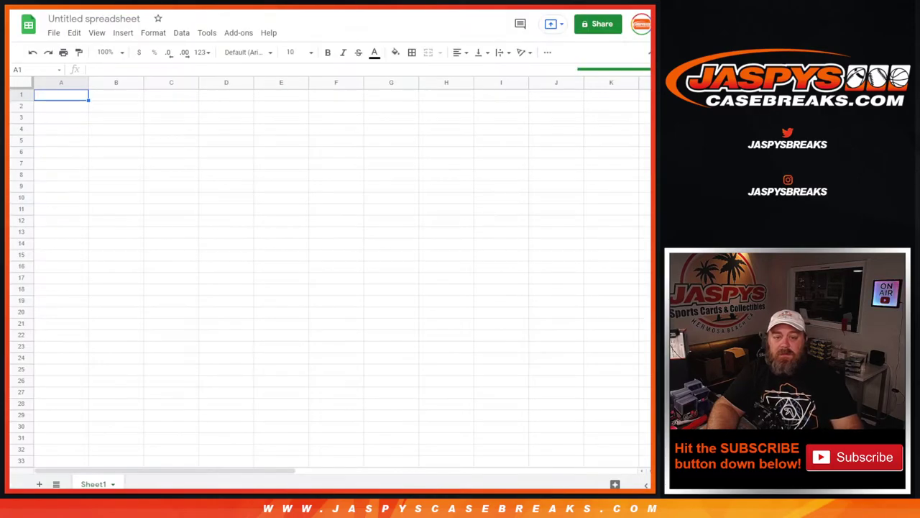
click(54, 32)
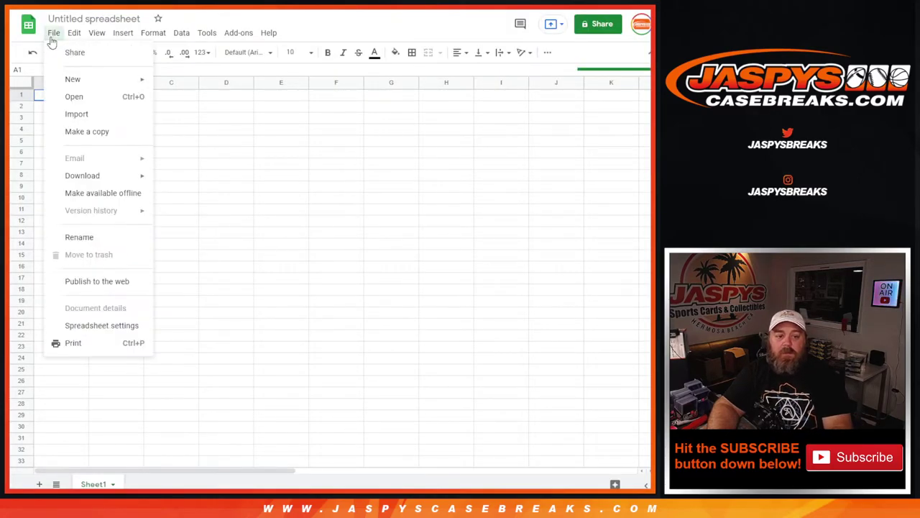
click(75, 97)
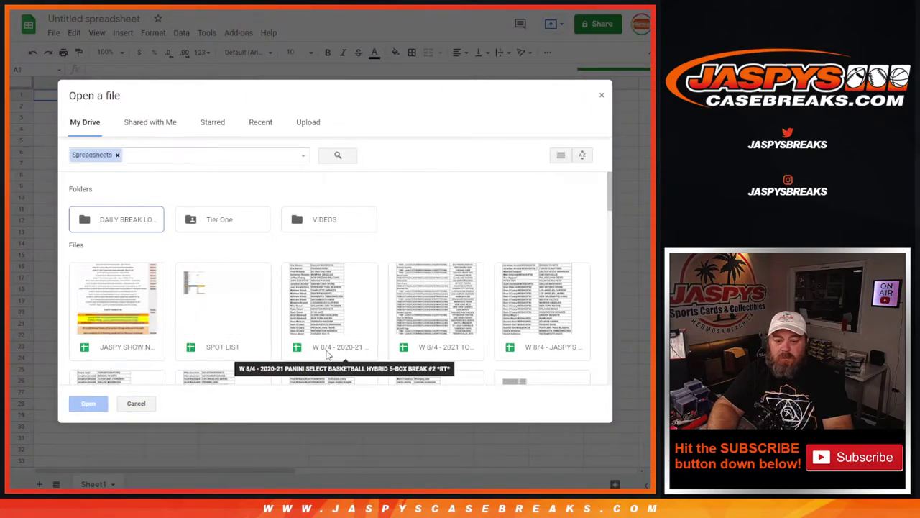
double_click(428, 350)
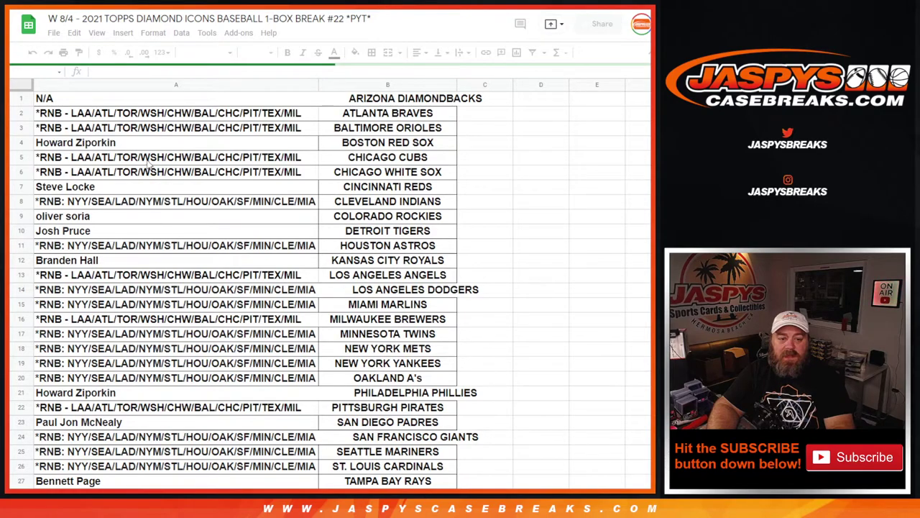
double_click(156, 273)
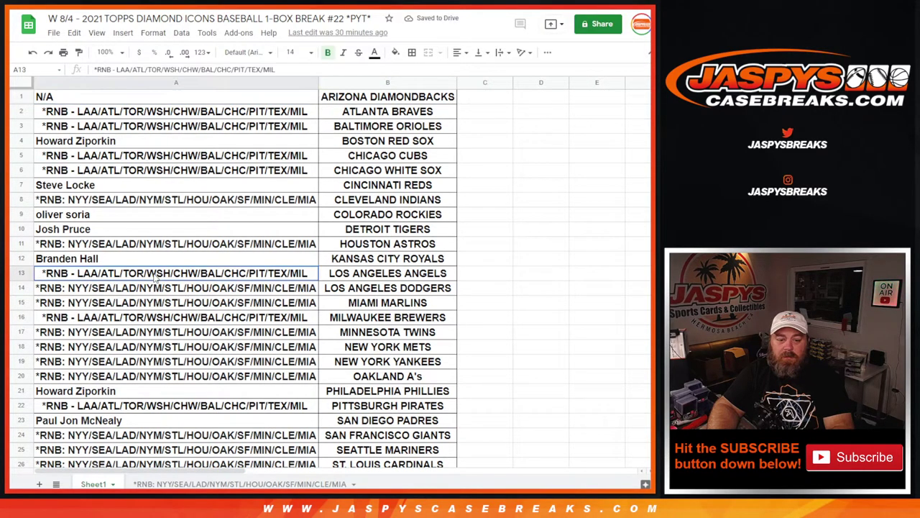
key(ctrl+a)
key(ctrl+c)
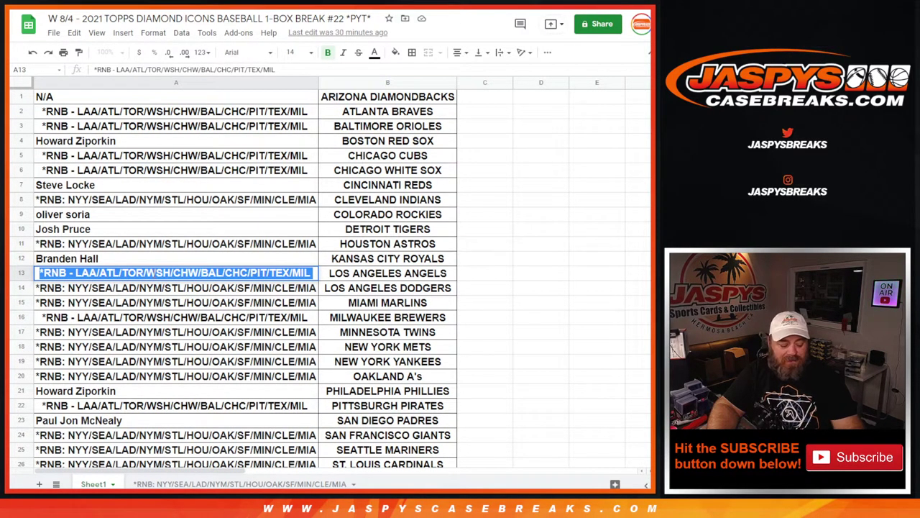
Add a new sheet after Sheet1 named '*RNB - LAA/ATL/TOR/WSH/CHW/BAL/CHC/PIT/TEX/MIL'
click(40, 484)
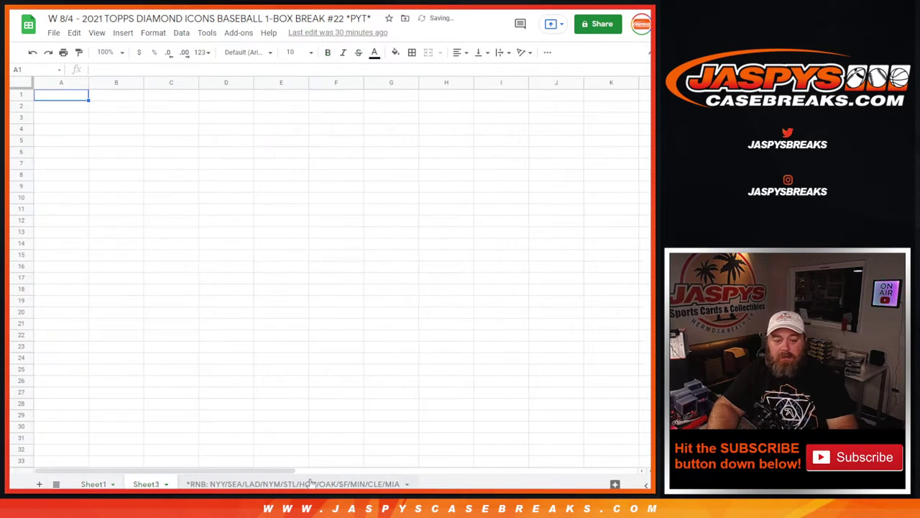
drag(147, 484, 381, 483)
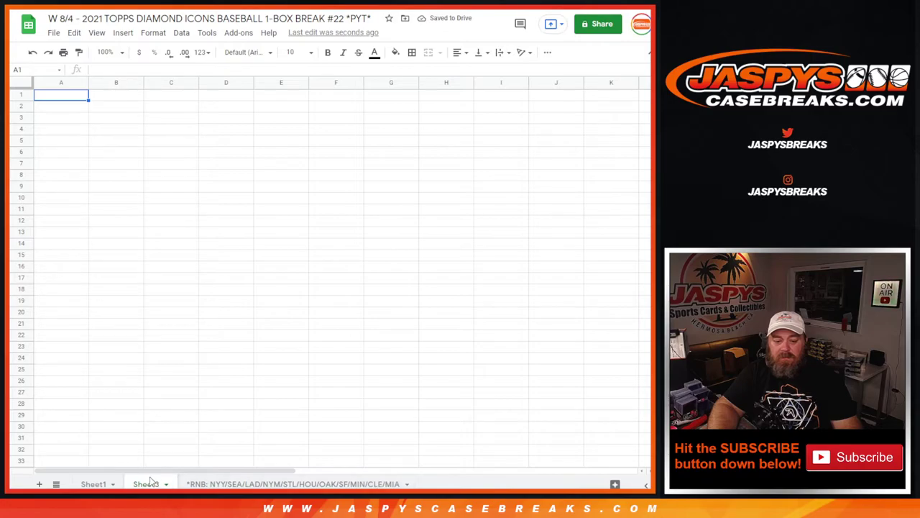
drag(151, 483, 417, 484)
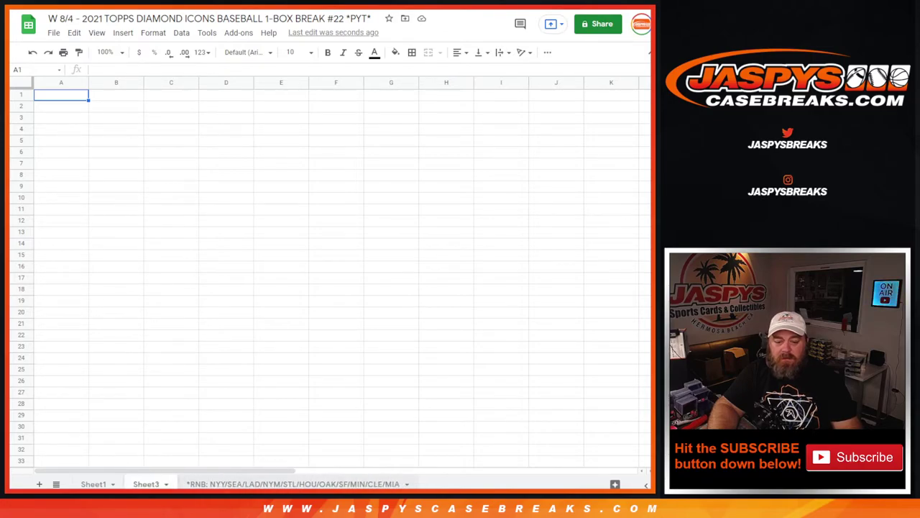
mouse_move(162, 483)
mouse_down()
mouse_move(439, 484)
mouse_move(407, 483)
mouse_up()
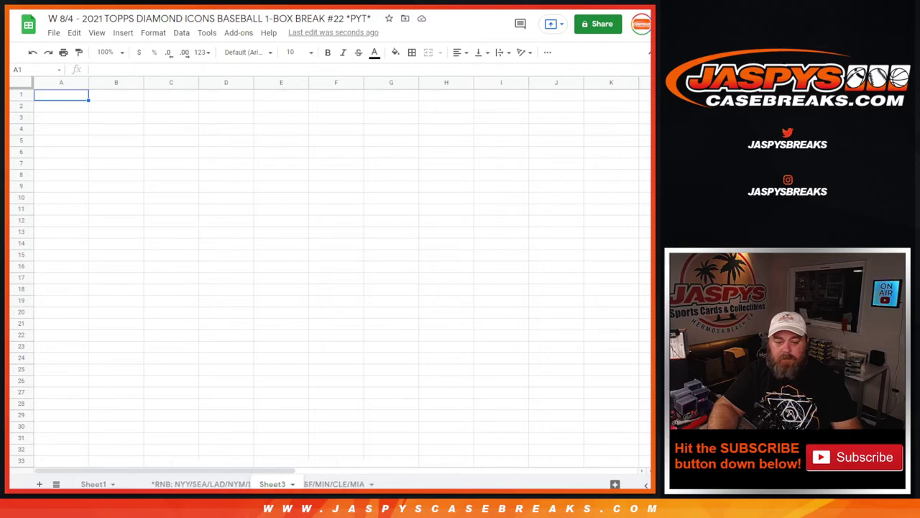
mouse_move(354, 484)
mouse_down()
mouse_move(417, 484)
mouse_move(173, 484)
mouse_up()
double_click(146, 484)
key(ctrl+v)
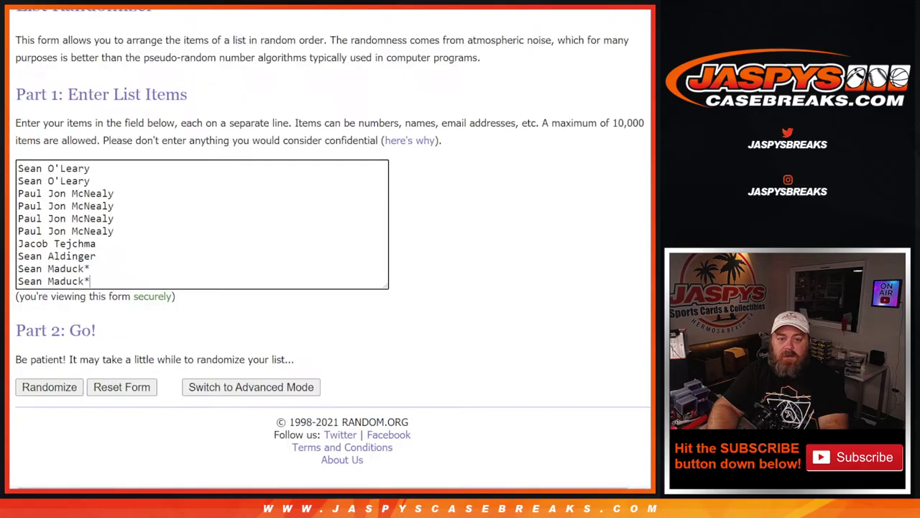
Shuffle the ten customer names seven times and paste them into column A
click(45, 388)
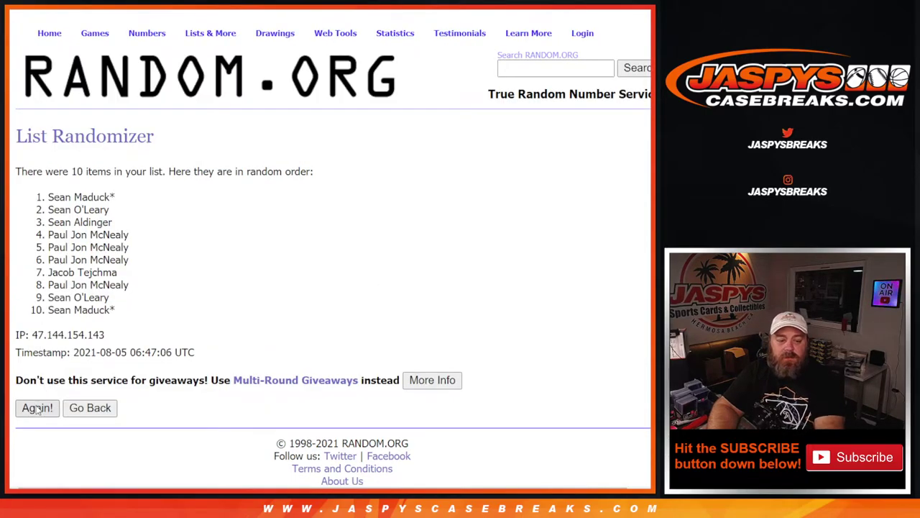
click(37, 409)
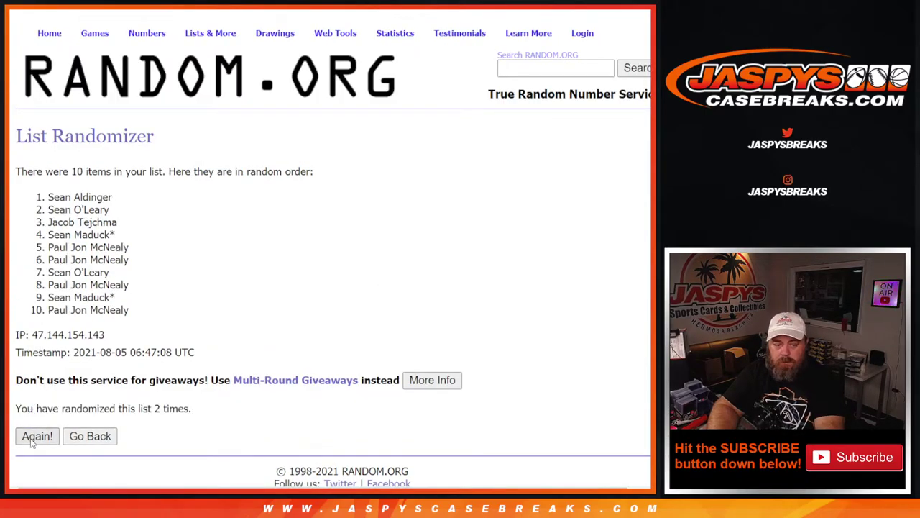
click(32, 441)
click(31, 442)
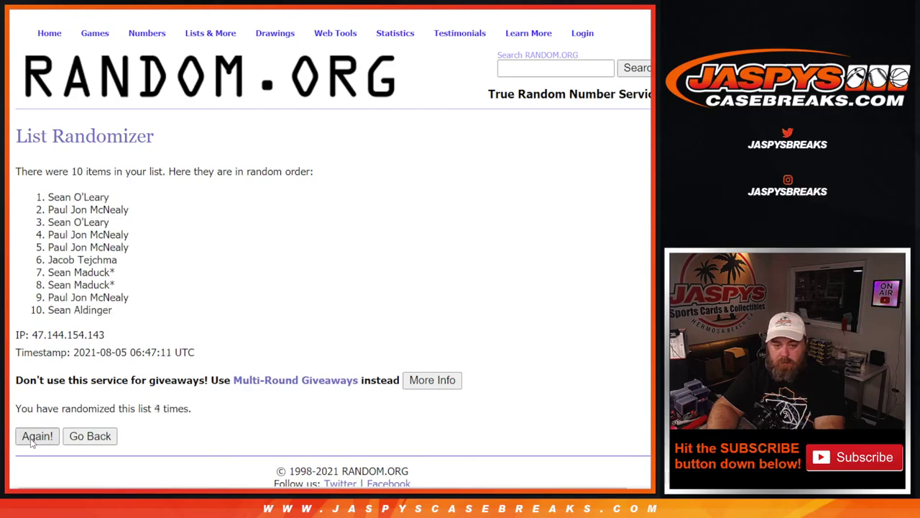
click(31, 441)
click(32, 441)
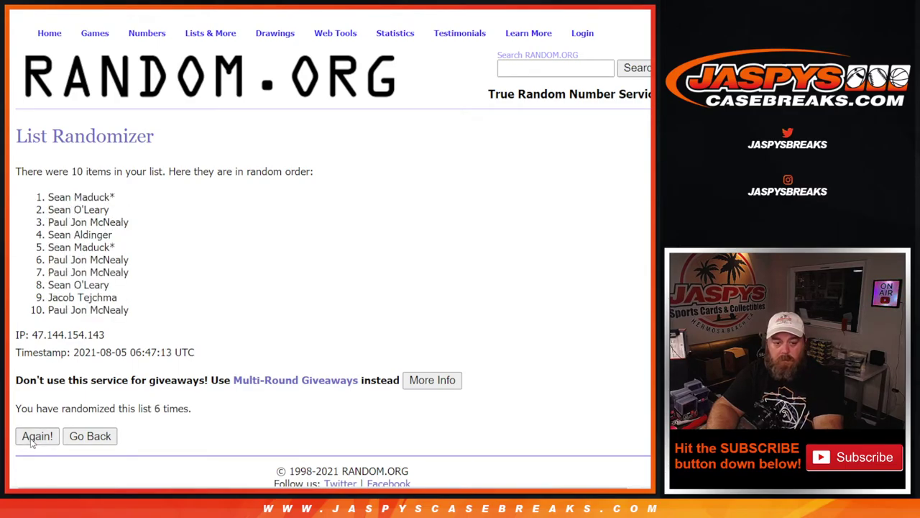
click(32, 441)
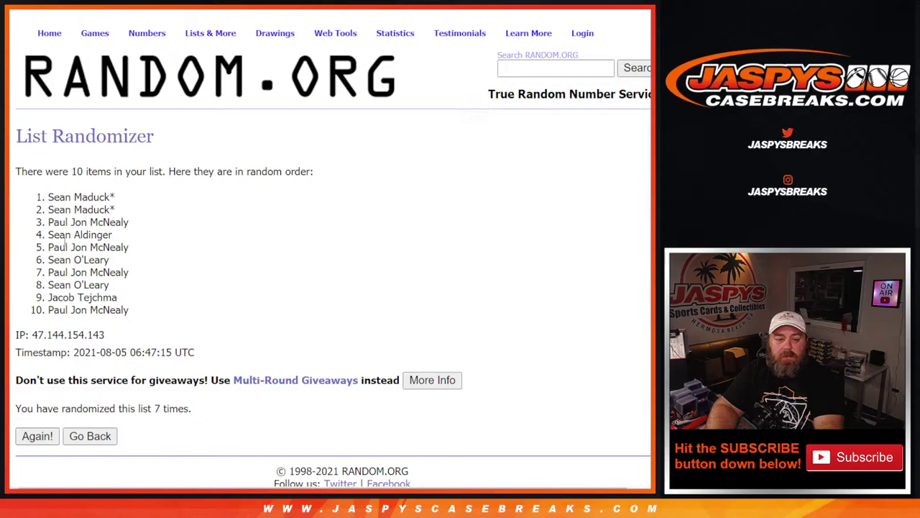
drag(48, 195, 133, 320)
key(ctrl+c)
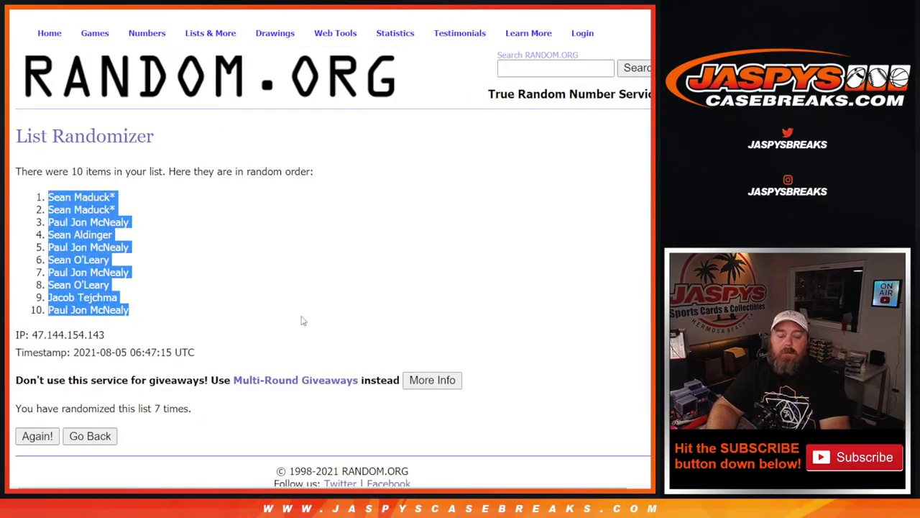
key(ctrl+Tab)
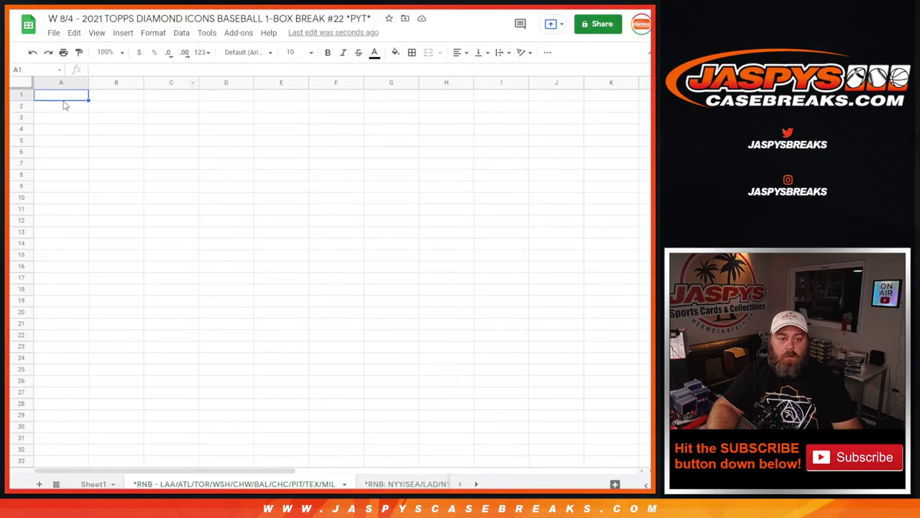
key(ctrl+v)
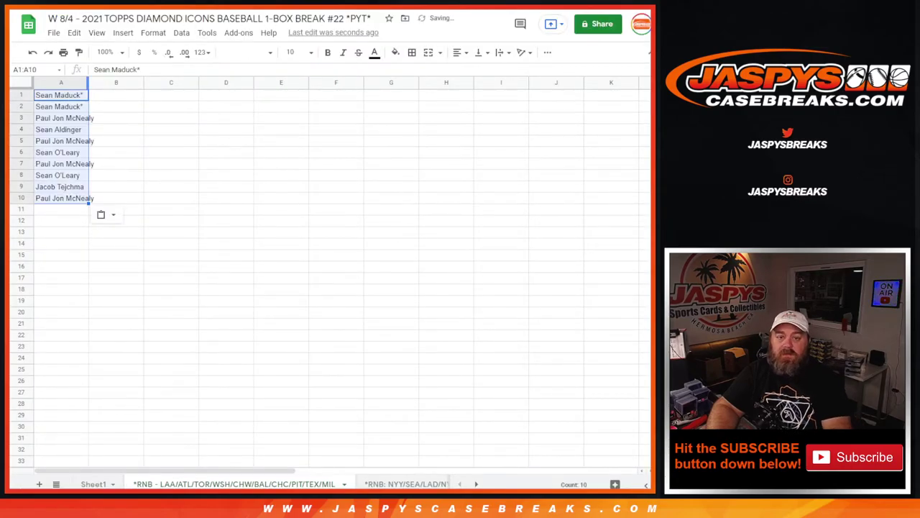
Shuffle the numbers 0–9 seven times and select the resulting list
key(ctrl+shift+Tab)
click(36, 394)
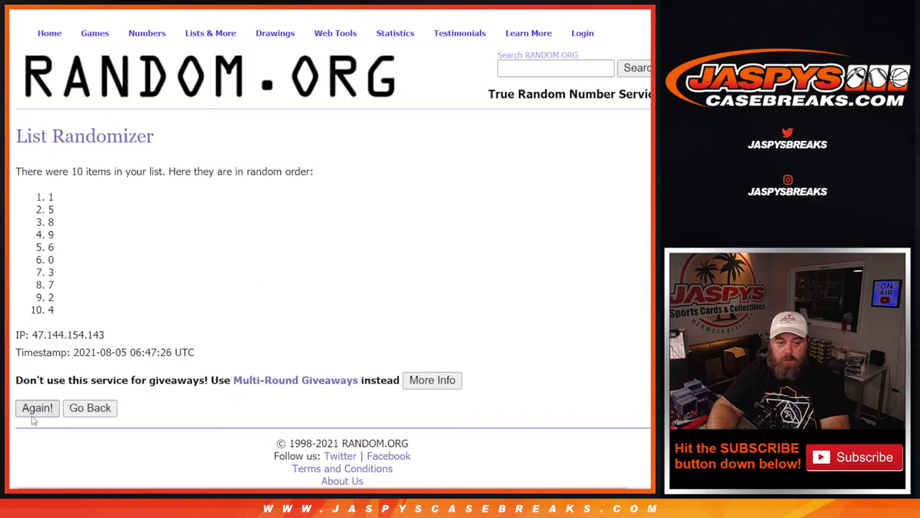
click(33, 409)
click(34, 442)
click(33, 442)
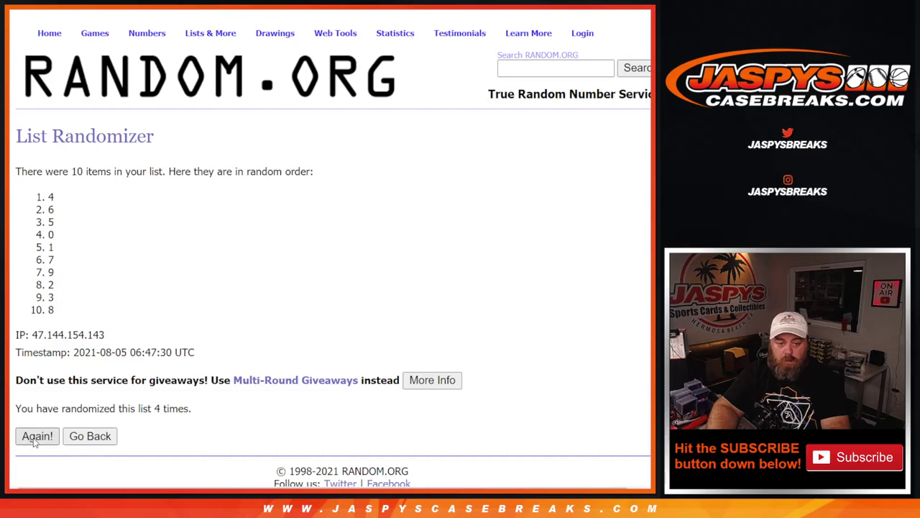
click(34, 440)
click(33, 440)
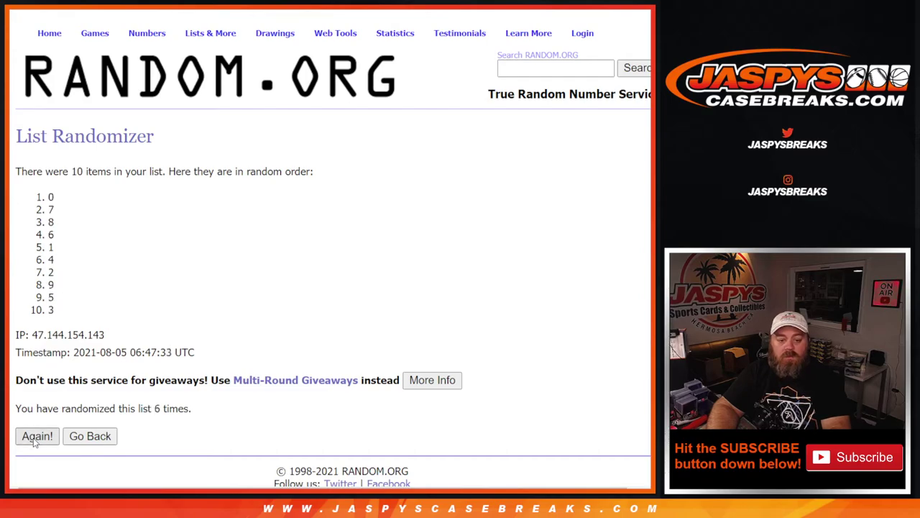
click(33, 440)
drag(48, 197, 69, 311)
key(ctrl+c)
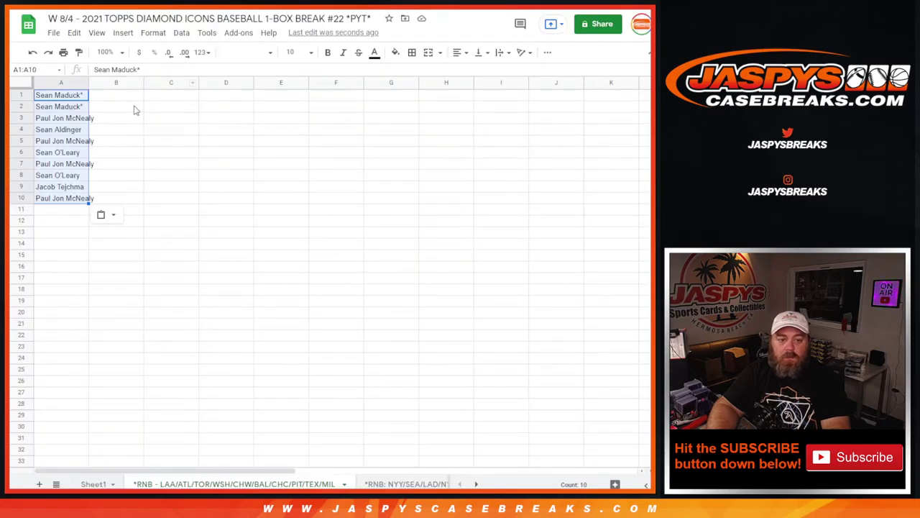
Paste the shuffled numbers into B1 and make the whole sheet bold 14-point Arial
click(129, 96)
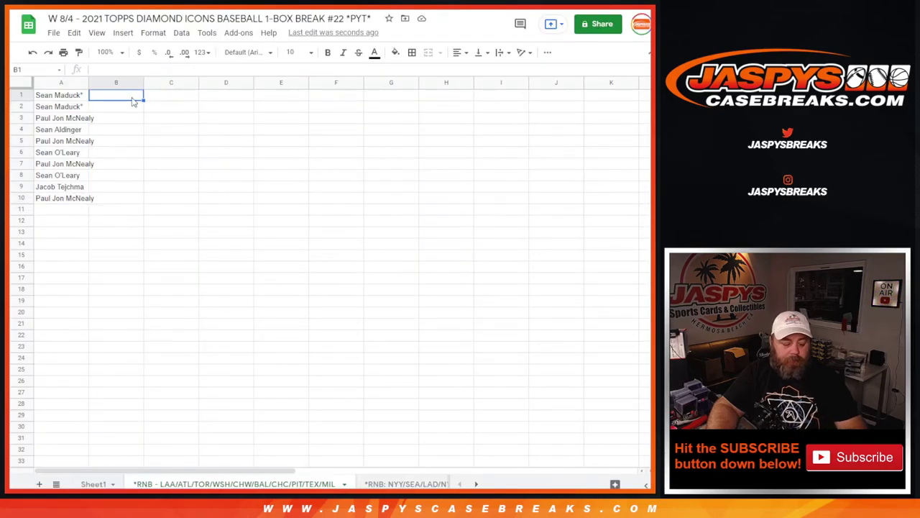
key(ctrl+v)
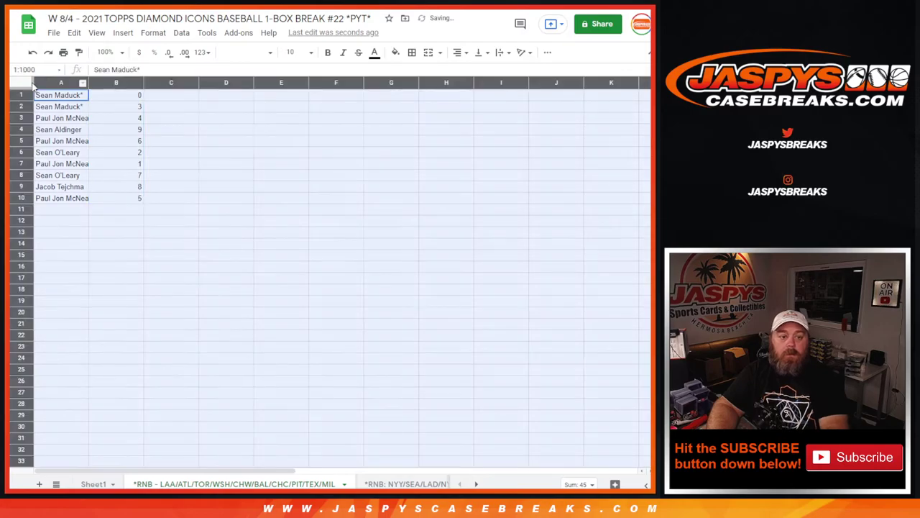
click(27, 83)
click(261, 53)
click(256, 124)
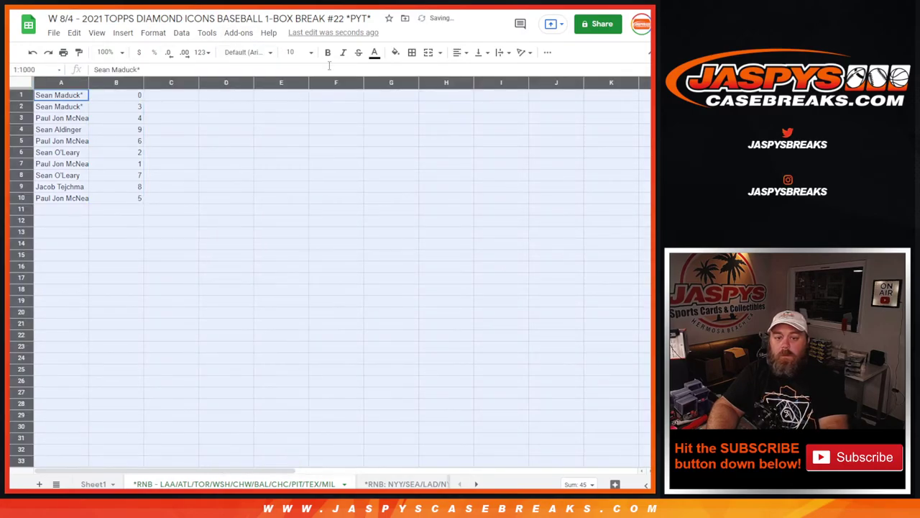
click(310, 52)
click(291, 193)
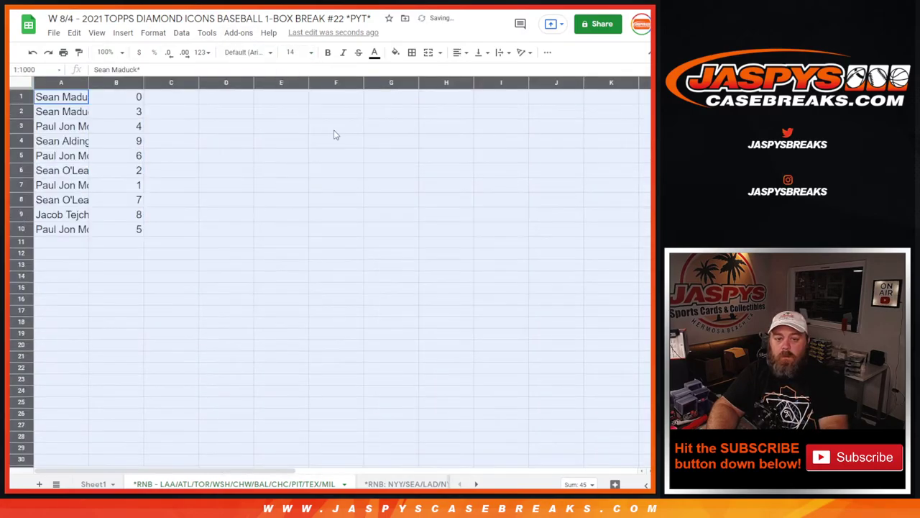
click(328, 53)
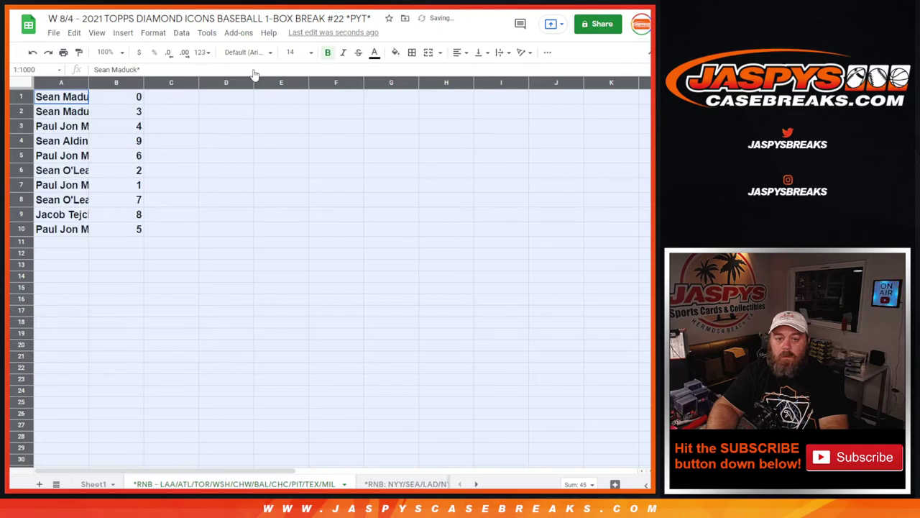
Auto-fit column A to the names and select the A1:B10 table
double_click(88, 82)
click(95, 98)
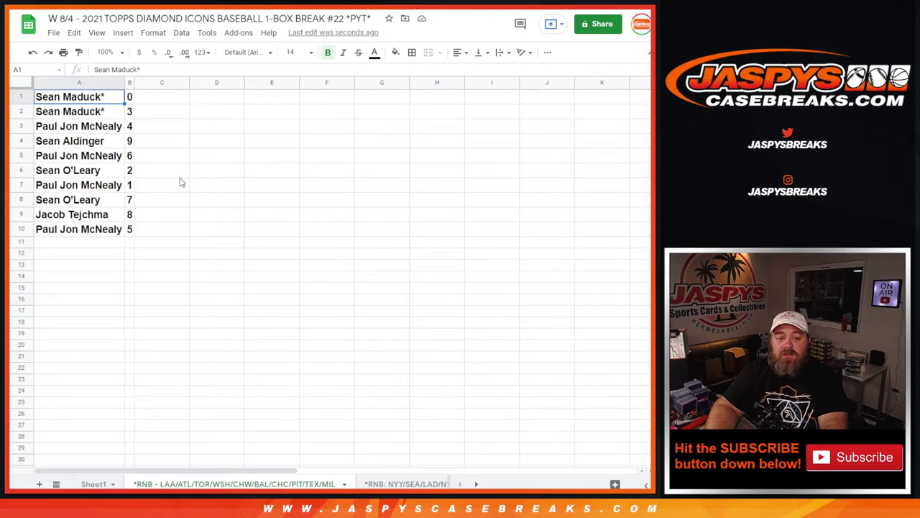
mouse_move(131, 230)
mouse_down()
mouse_move(109, 180)
mouse_move(111, 97)
mouse_up()
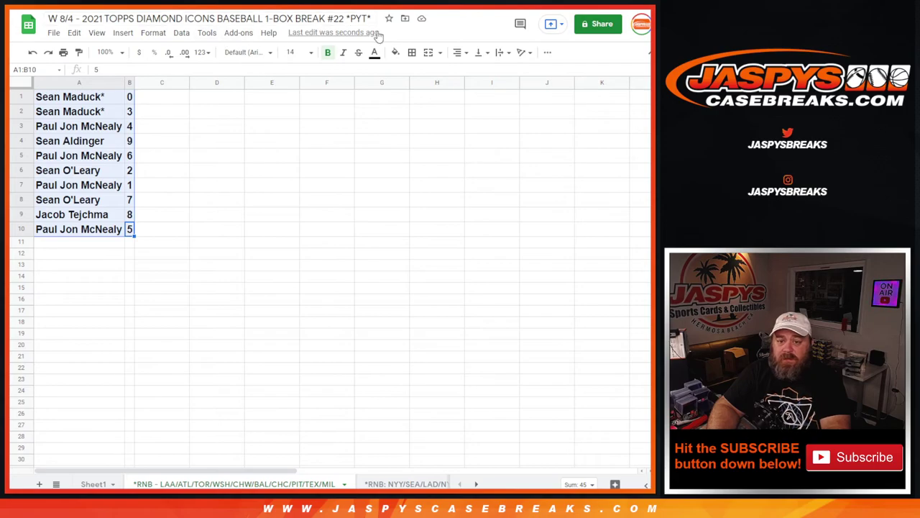
Add borders to every cell of A1:B10 and sort the sheet by column B, A→Z
click(411, 55)
click(415, 73)
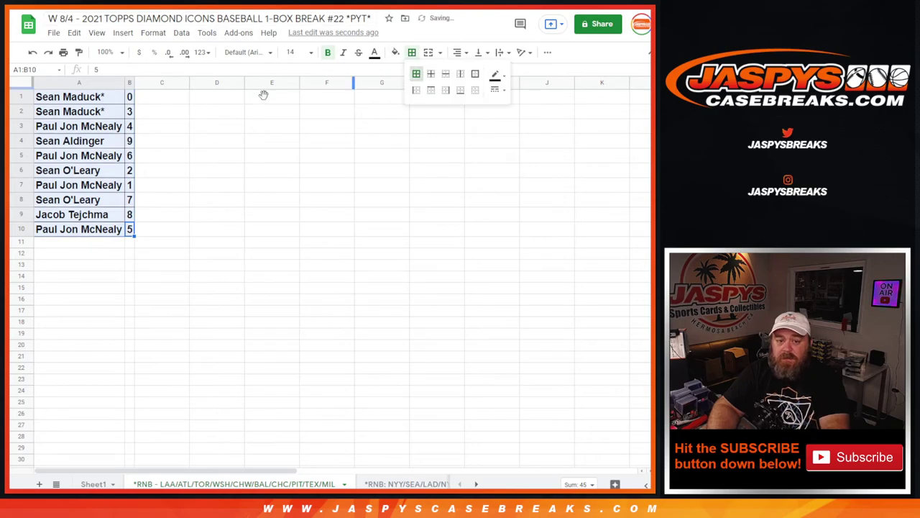
right_click(130, 83)
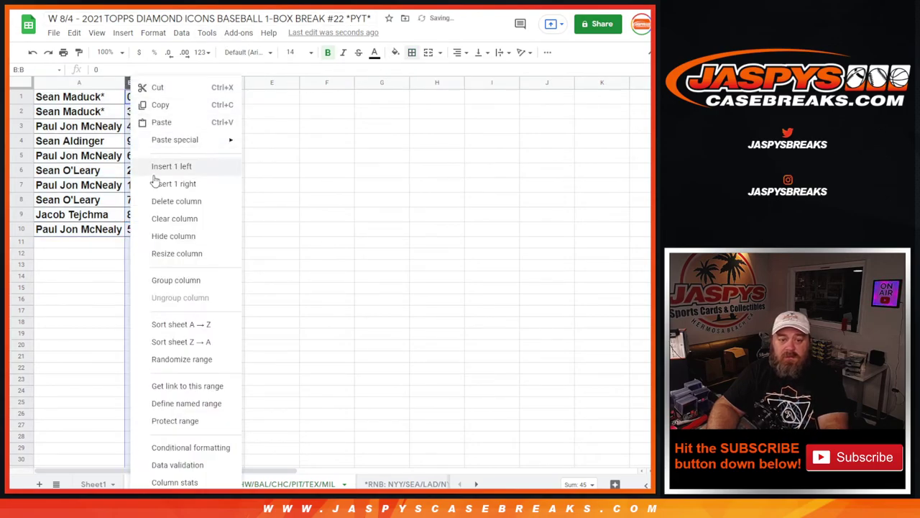
click(177, 323)
Check the sorted entries in A1, B1 and row 2
click(258, 256)
click(101, 100)
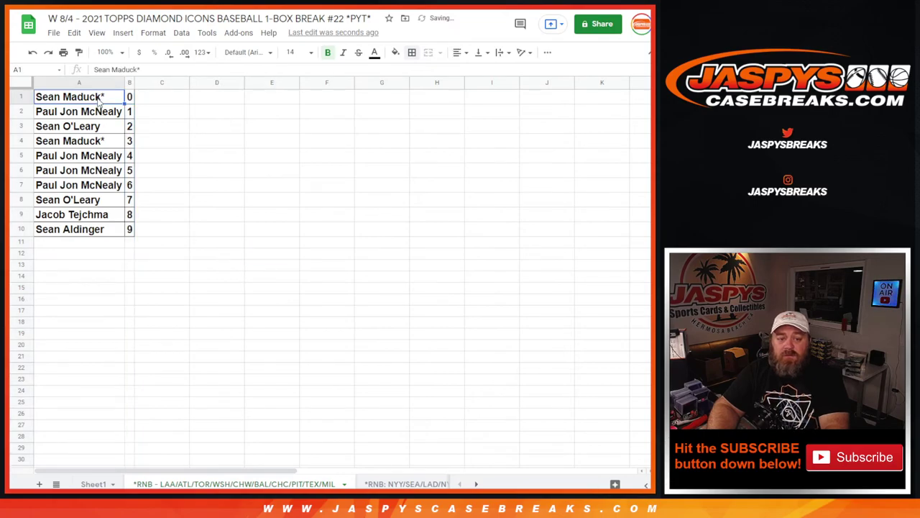
click(130, 96)
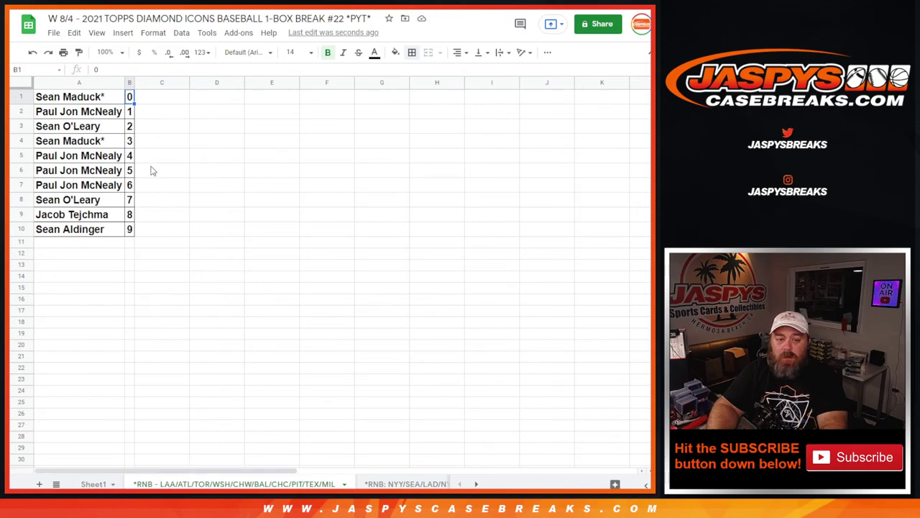
click(86, 113)
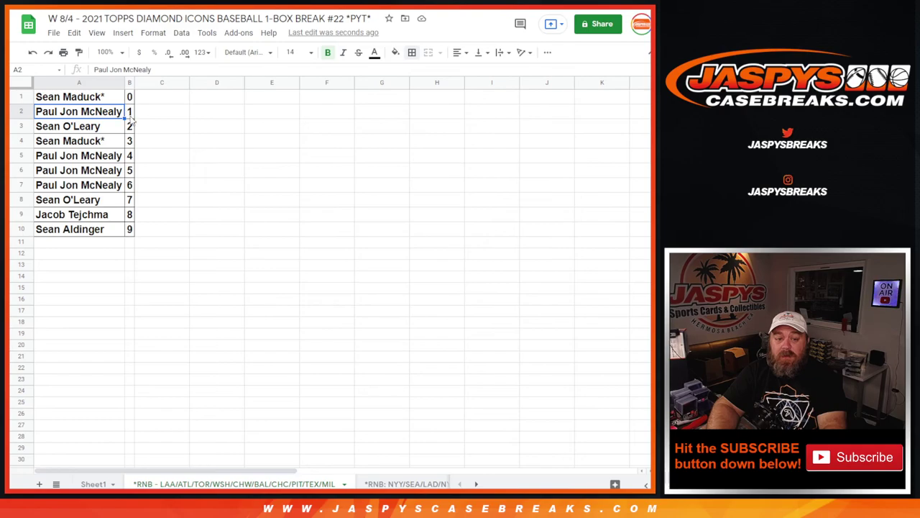
key(ctrl+Tab)
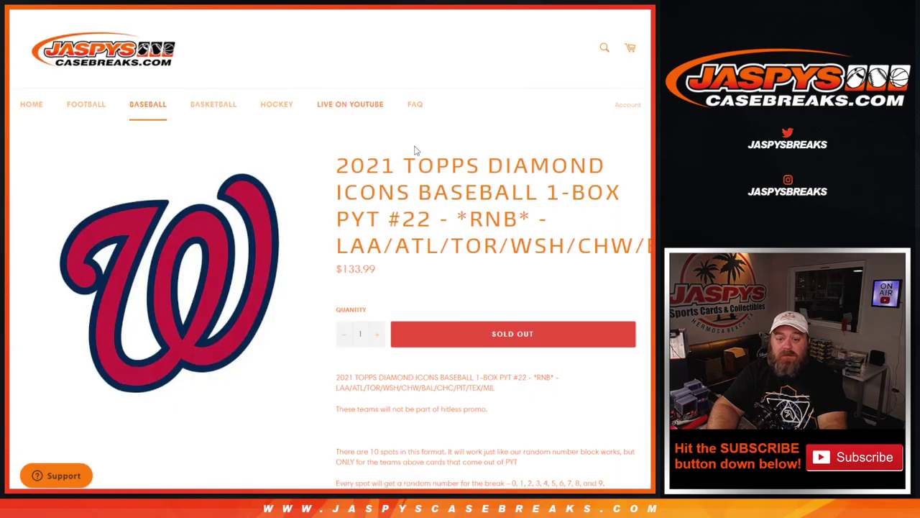